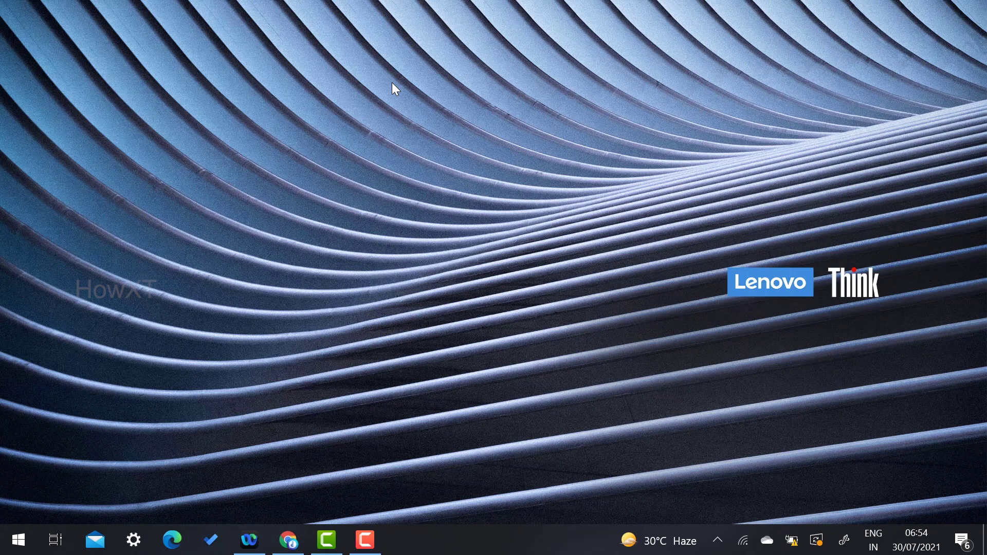
- Search Google in Chrome for 'wps office'
click(288, 540)
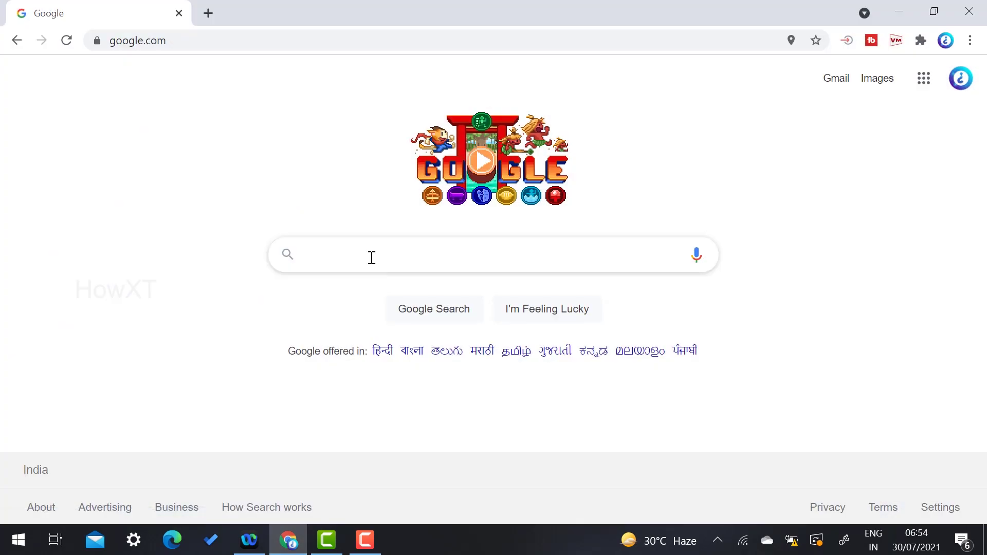
text(wp)
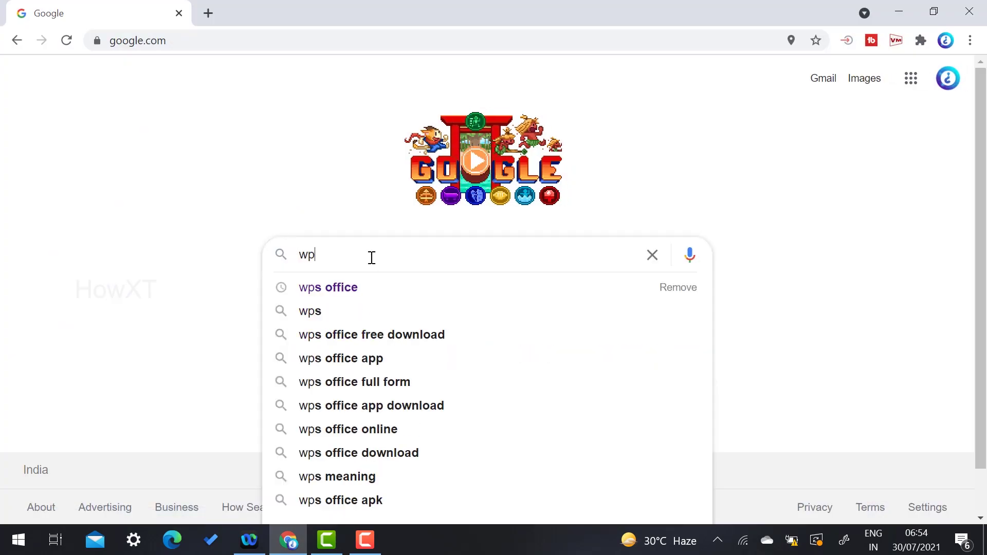
text(s office)
key(Return)
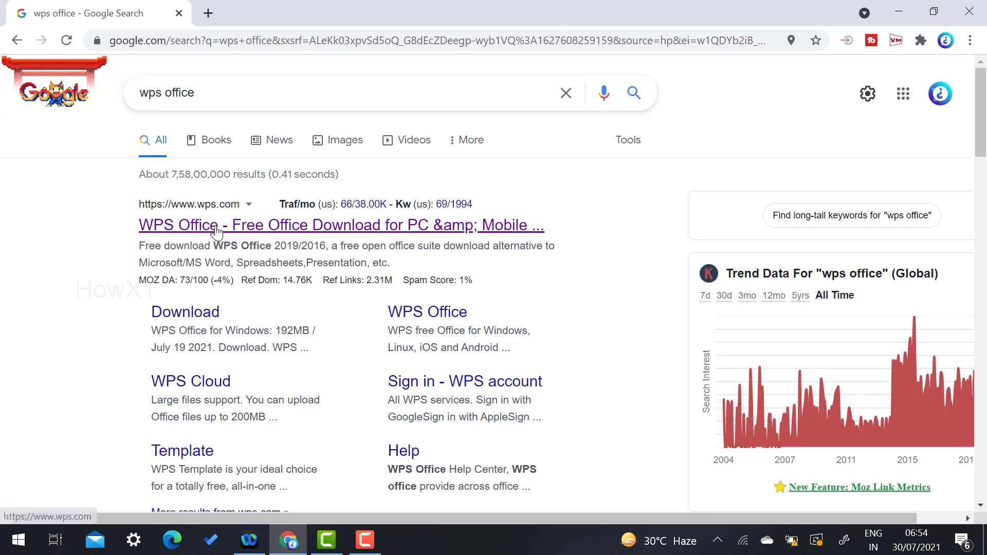
- Download wps_office_inst.exe from wps.com, blocking the notification popup, and open the installer
click(332, 233)
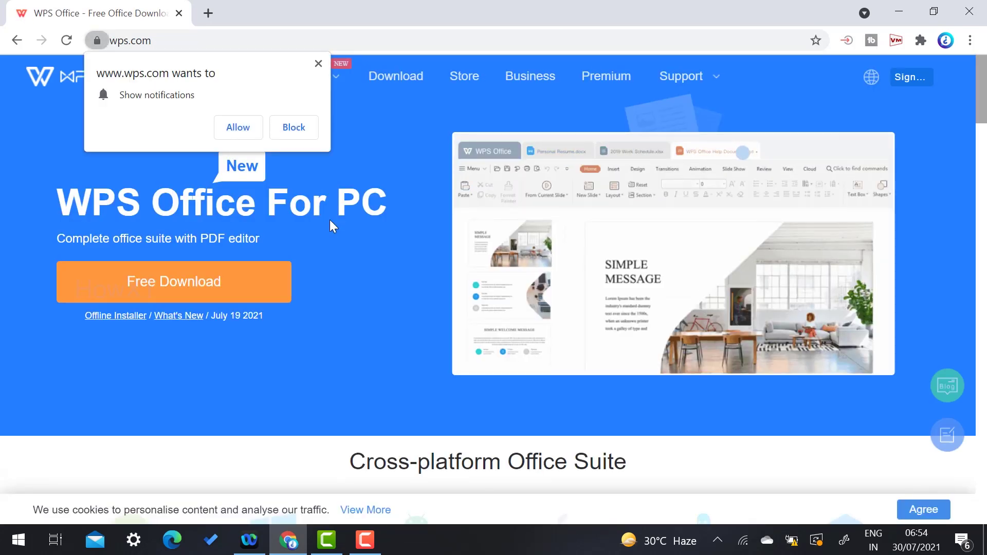
click(319, 63)
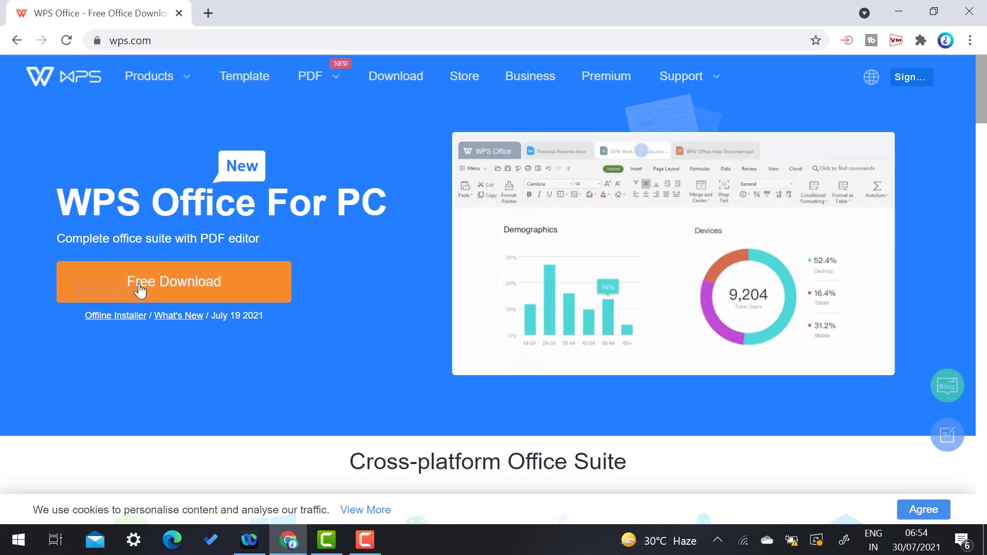
click(169, 287)
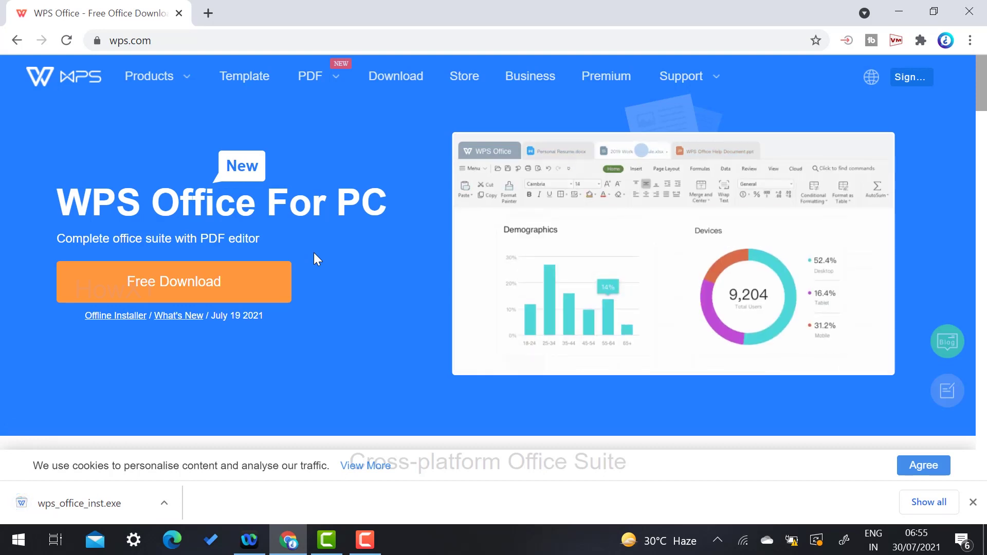
click(96, 507)
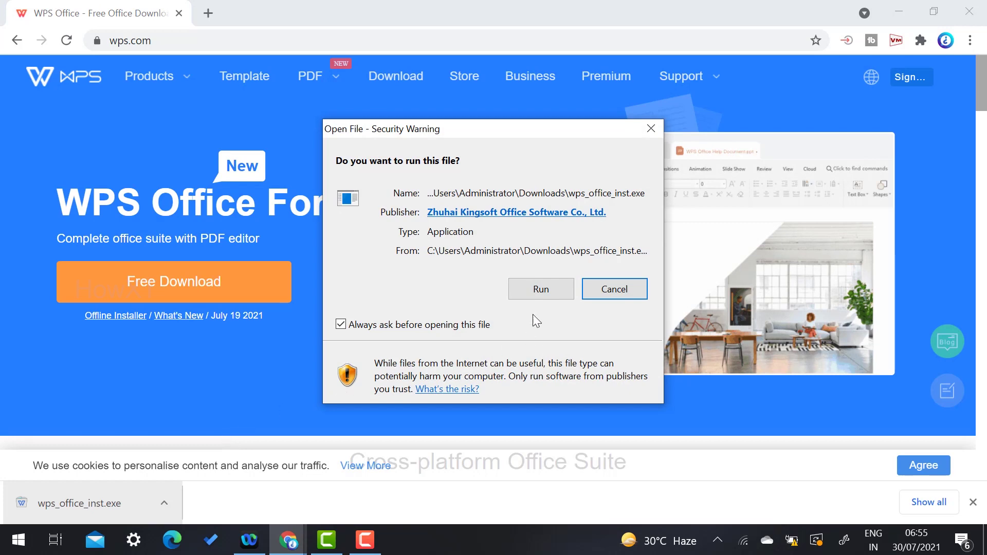
- Run wps_office_inst.exe past the security warning and install WPS Office with the license accepted
click(539, 291)
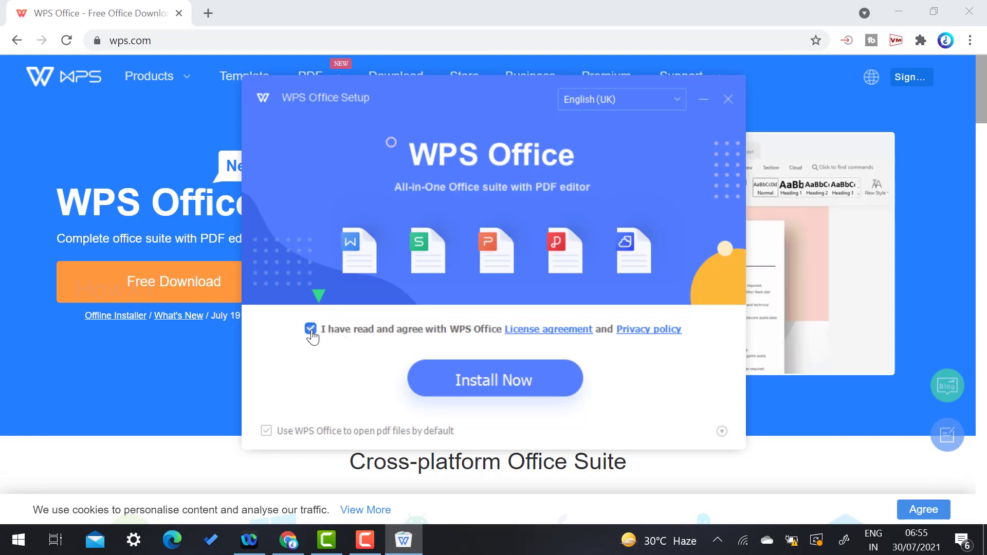
click(521, 381)
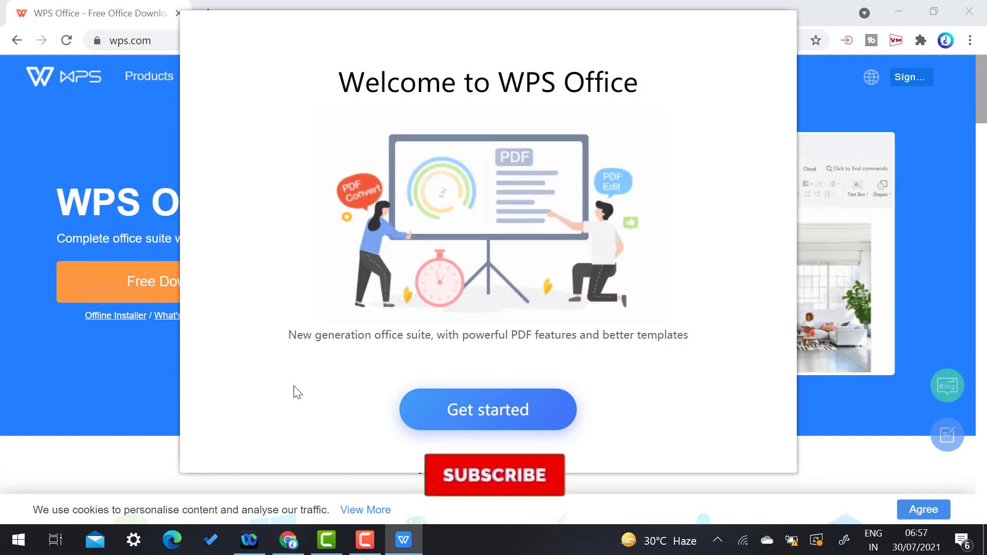
- Launch WPS in All in one mode and accept the privacy policy
click(508, 414)
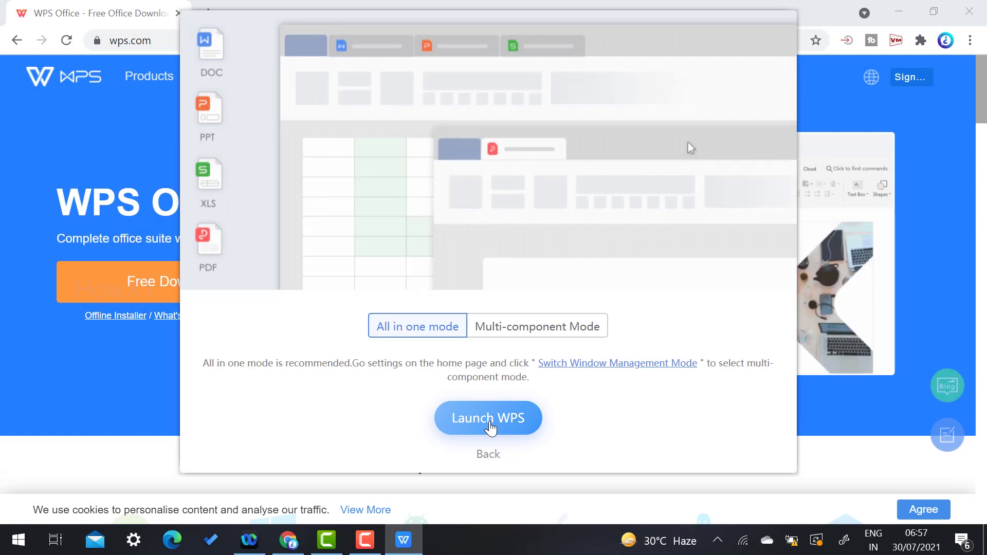
click(508, 416)
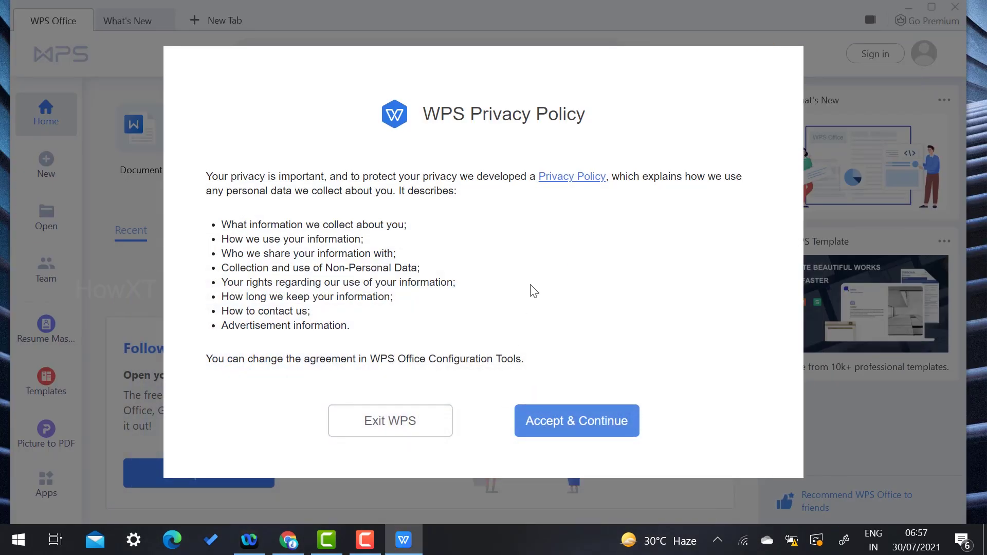
click(569, 425)
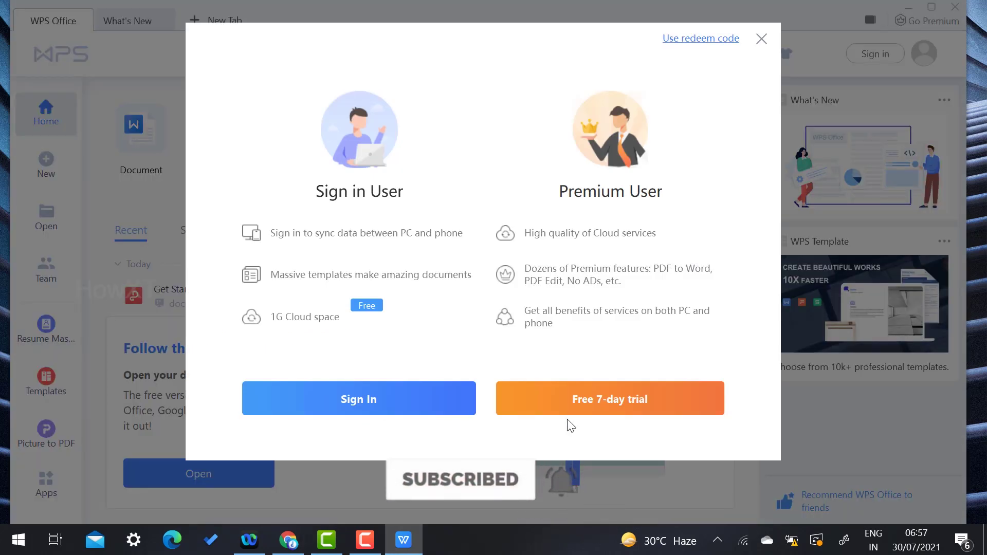
click(606, 413)
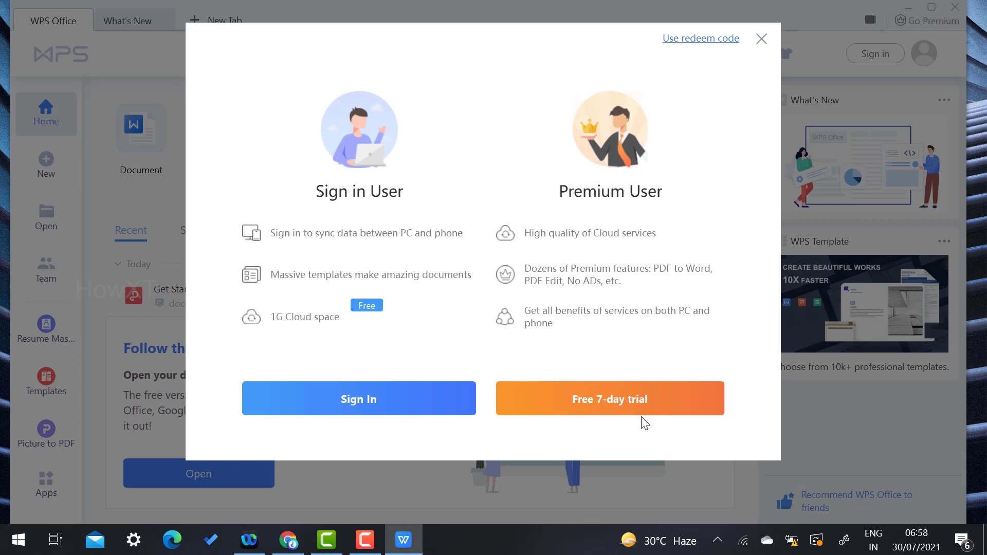
- Sign in to the WPS account with its email and password, using the existing Chrome profile
click(413, 416)
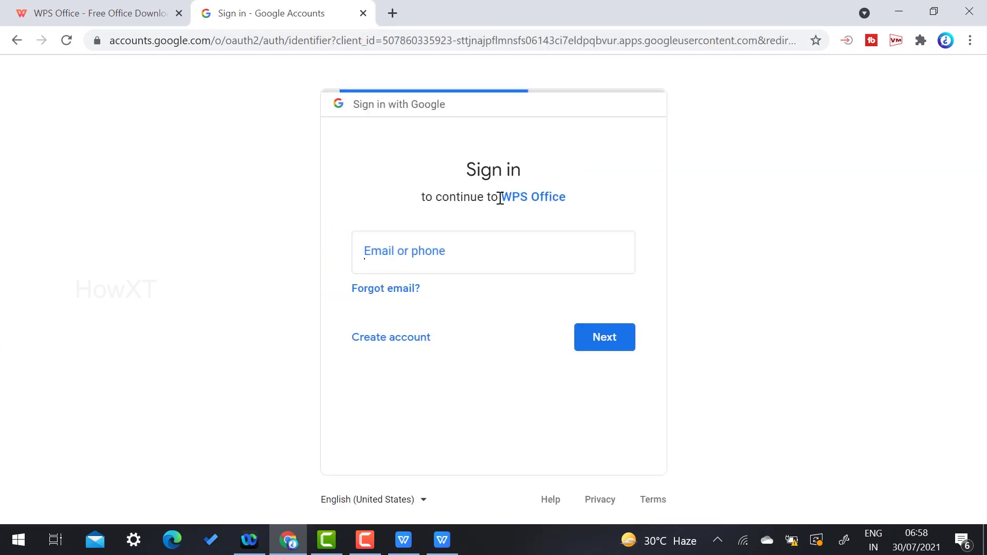
click(439, 232)
text(j)
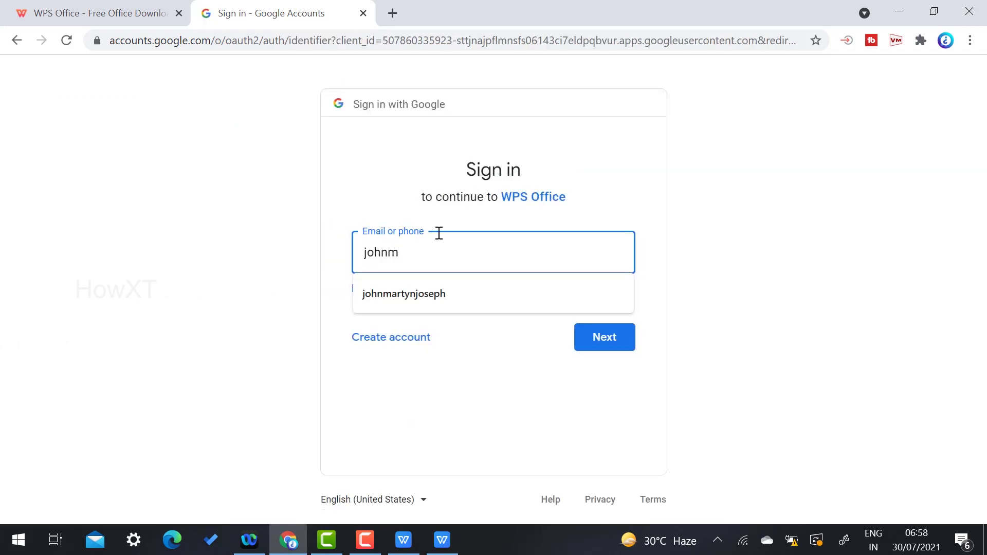
text(ohnm)
click(396, 296)
click(574, 329)
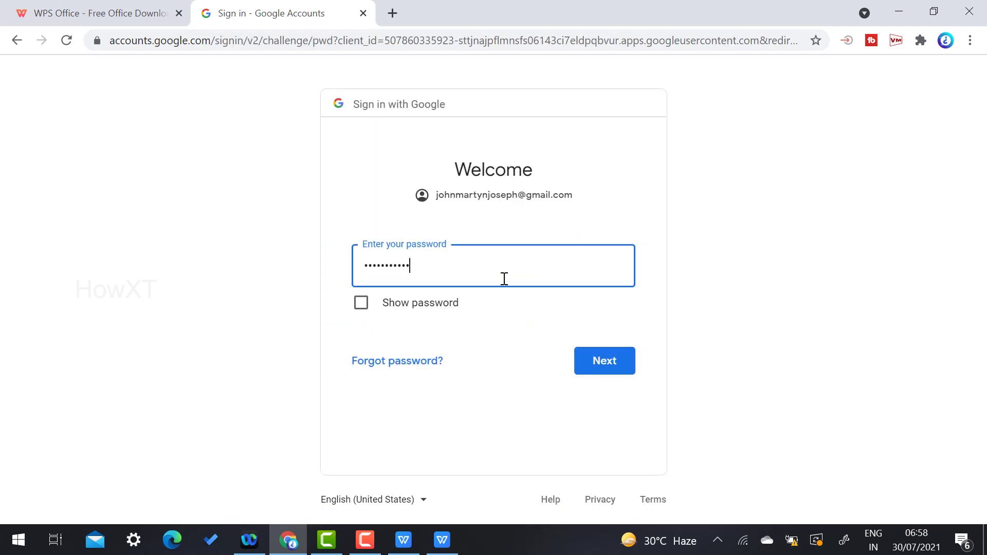
key(Return)
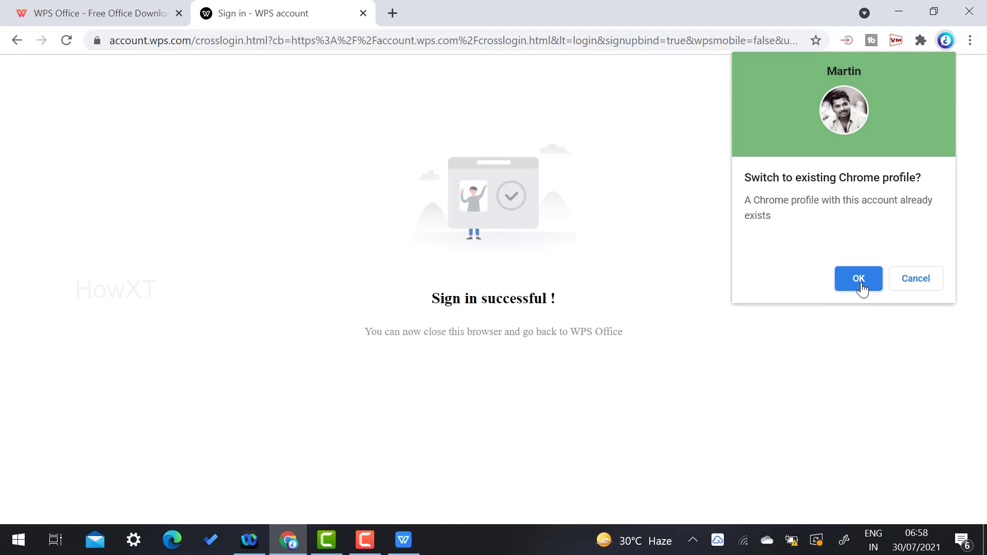
click(863, 288)
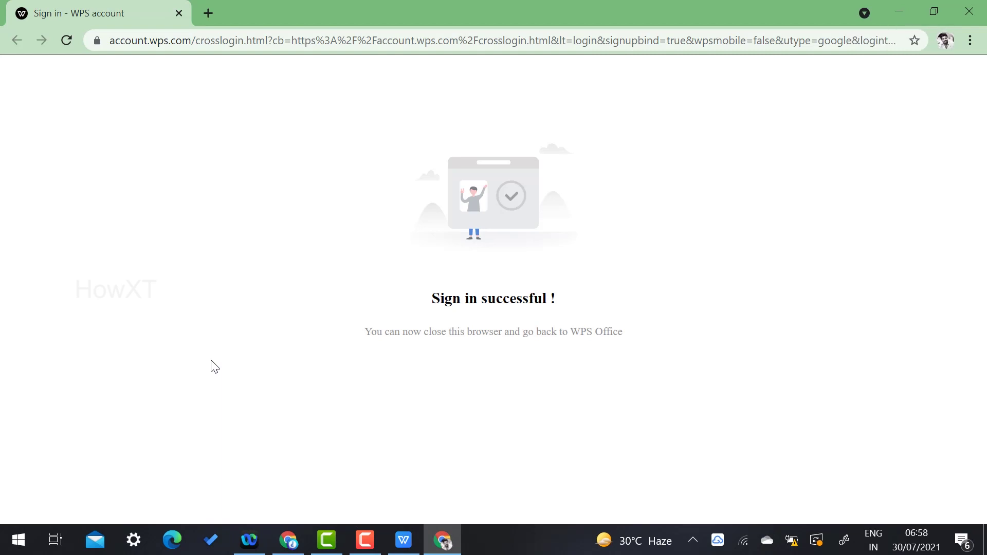
- Return to WPS Office and browse the Document template gallery for a new document
click(404, 539)
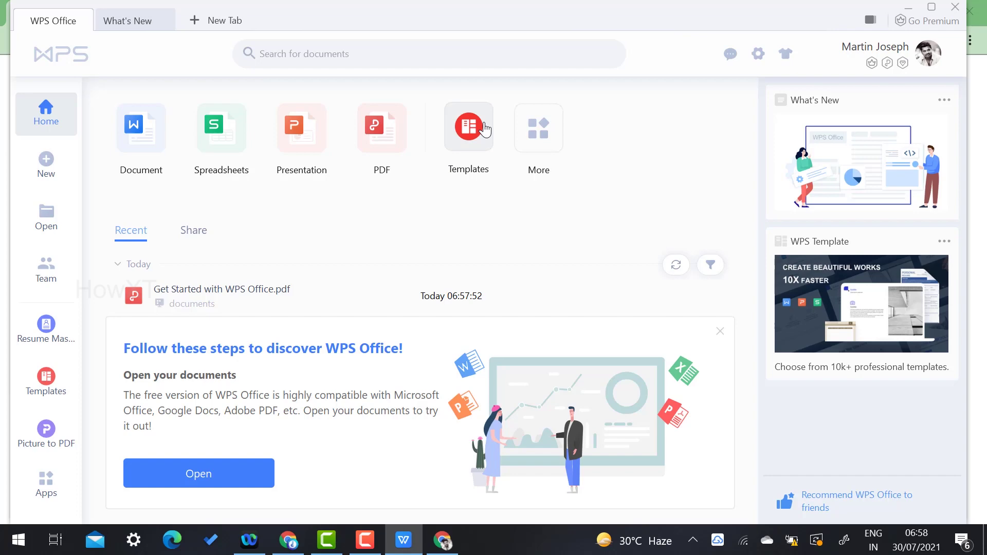
click(155, 125)
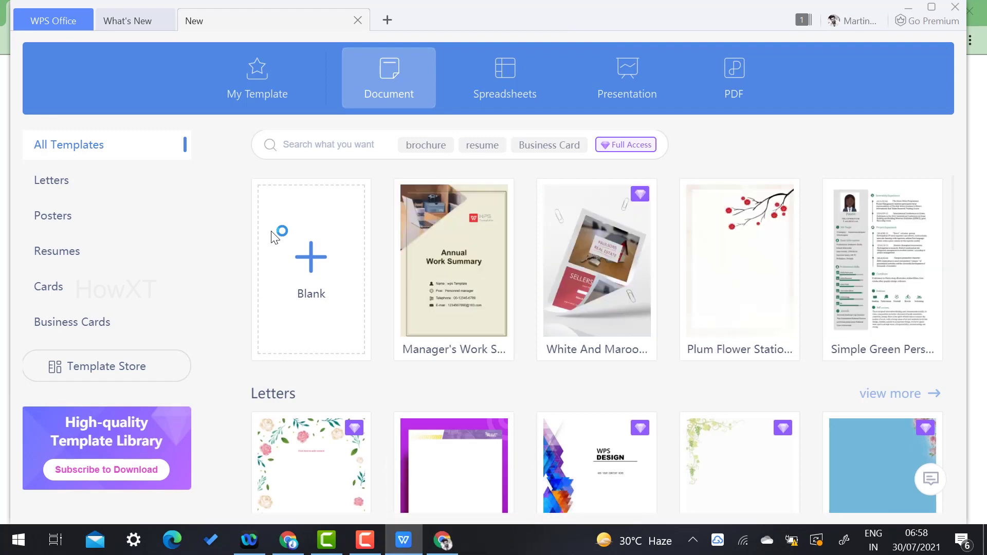
scroll(712, 262, down, 5)
scroll(716, 267, down, 3)
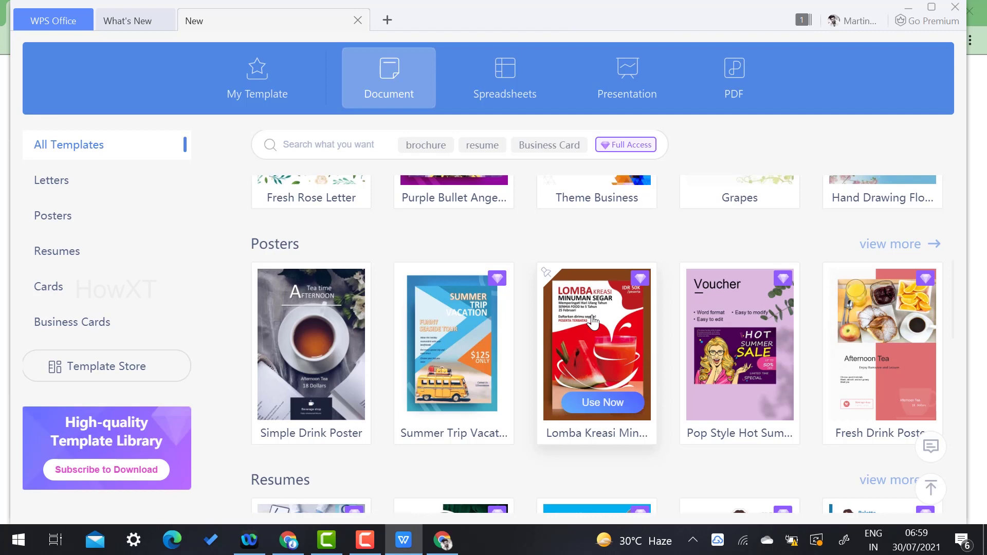
scroll(593, 322, down, 4)
scroll(133, 289, up, 4)
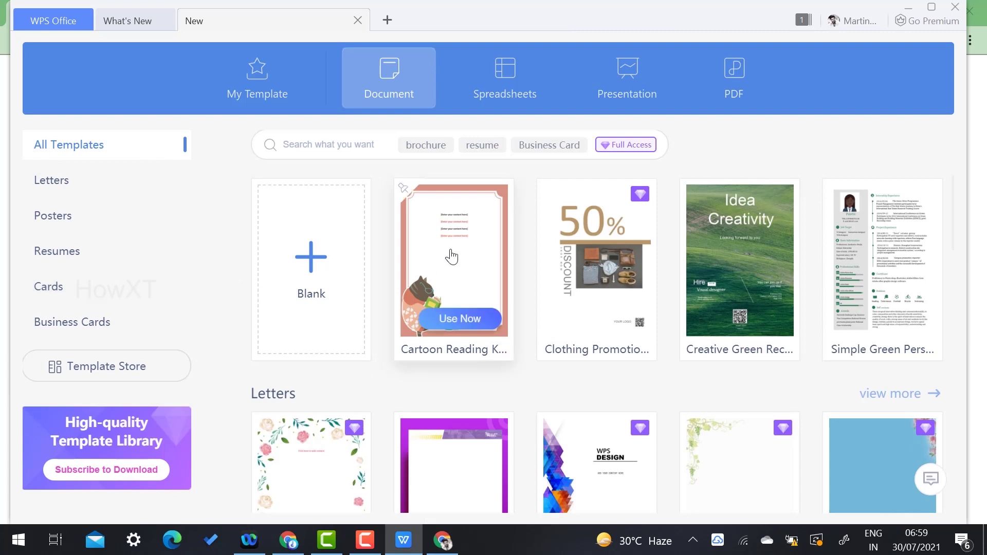
- Create blank Document1 and look through its References, Review, Section and Tools ribbon tabs
click(339, 290)
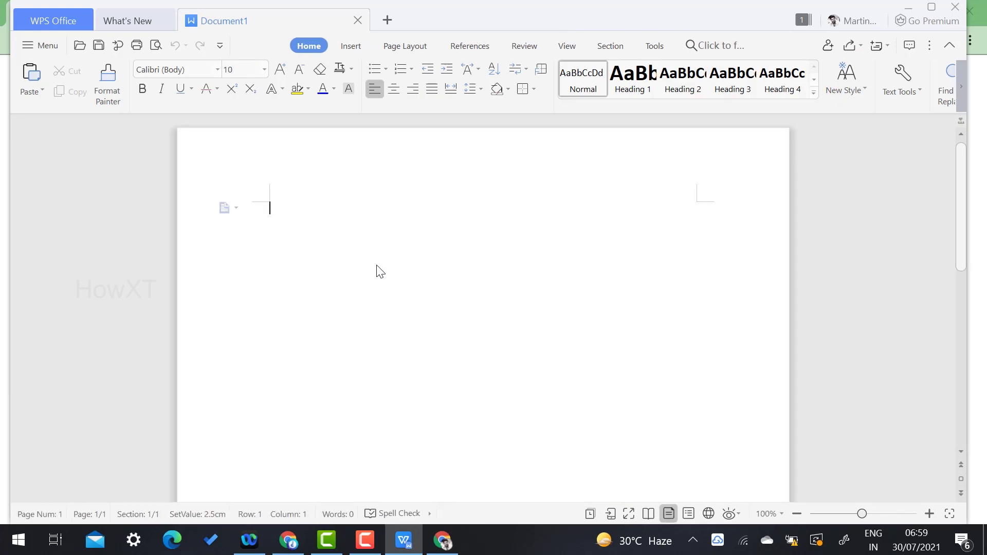
click(409, 47)
click(469, 47)
click(522, 47)
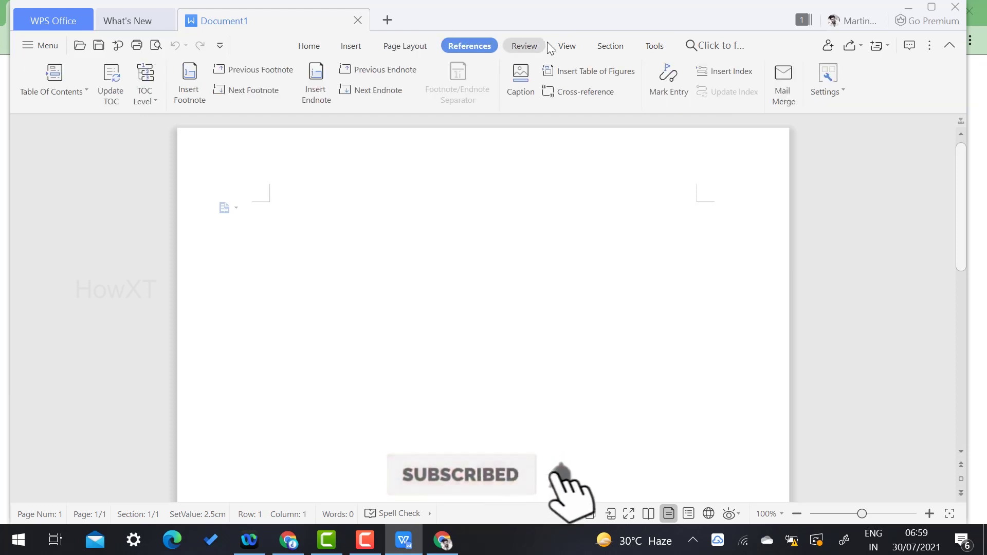
click(612, 46)
click(655, 46)
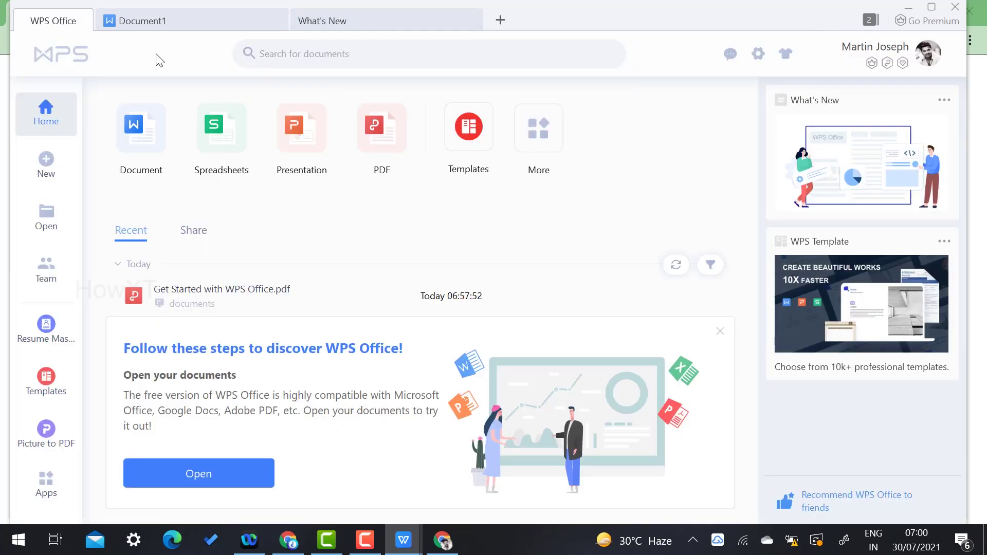
- Create Presentation1 from the Green and black business template, dismissing the default-software prompt, and view slide 2
click(289, 136)
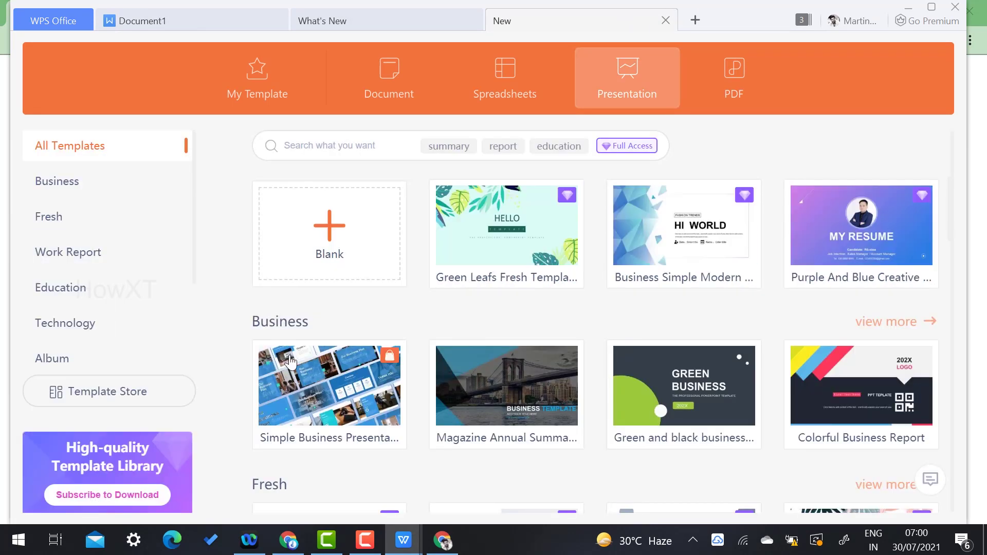
mouse_move(663, 395)
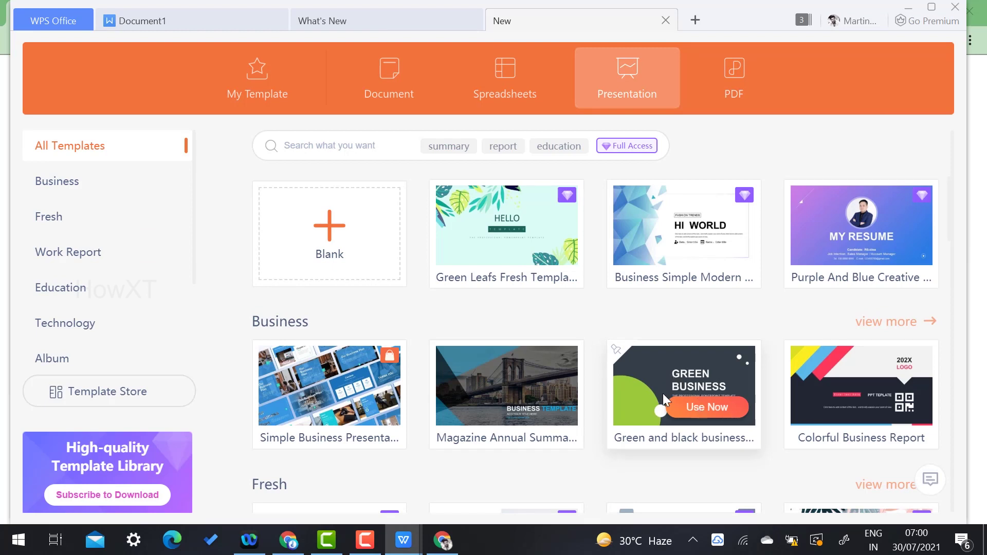
click(699, 406)
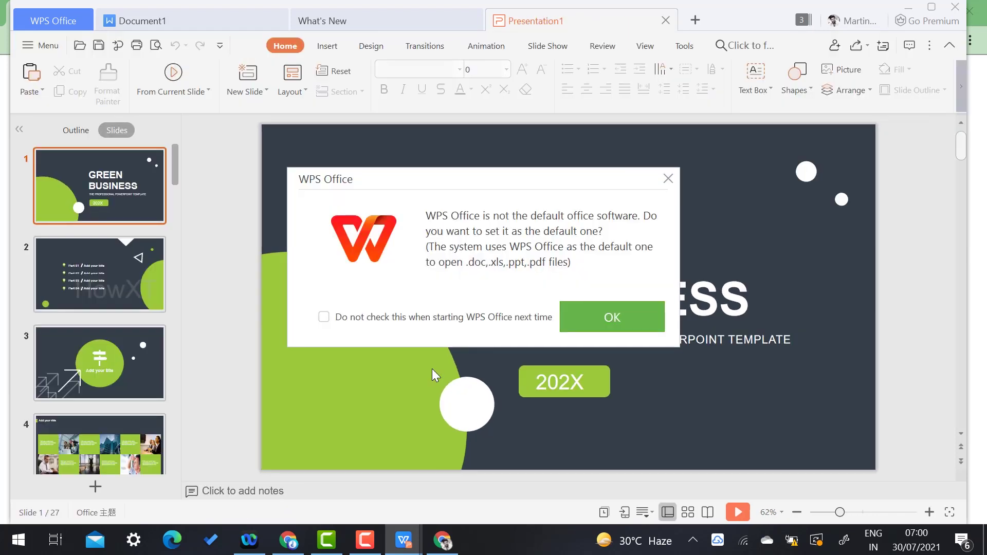
click(668, 179)
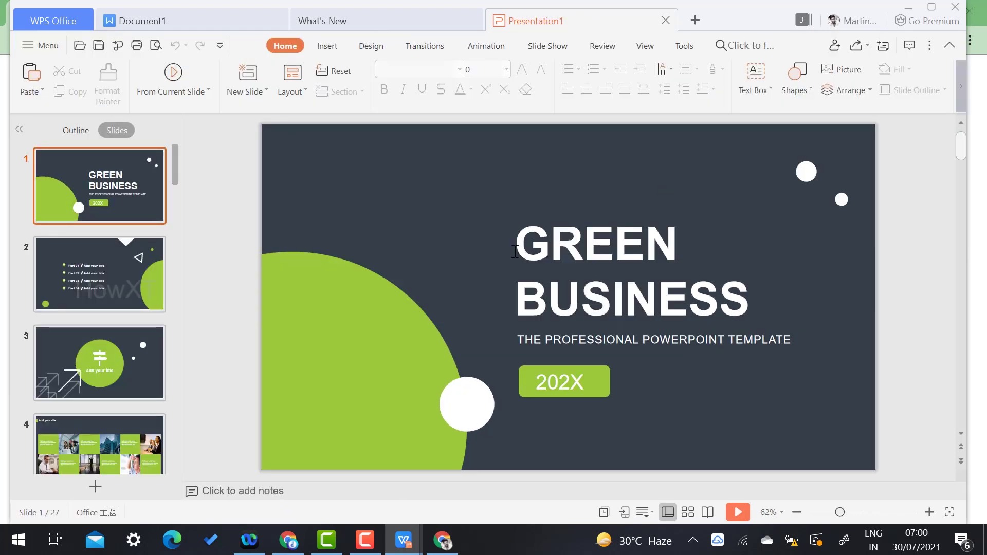
click(98, 292)
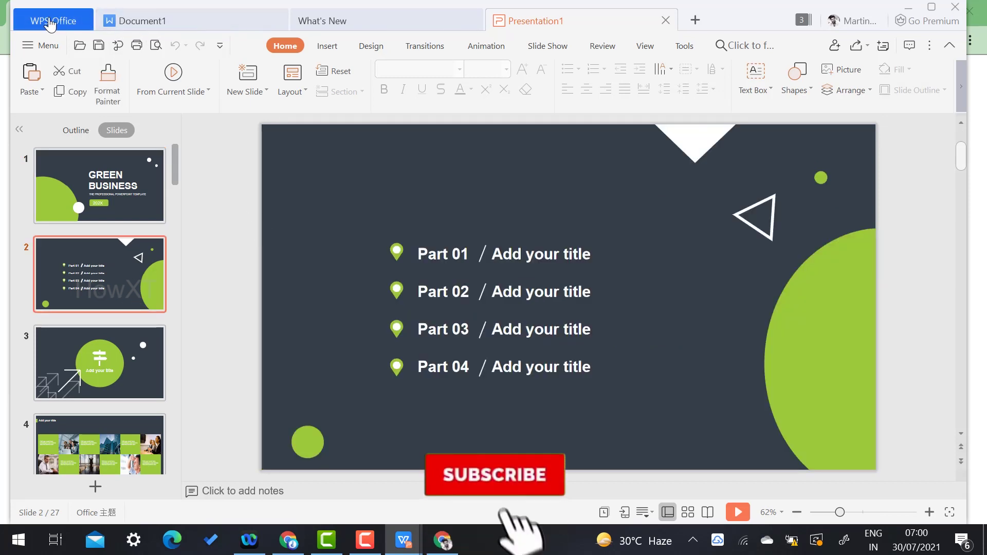
click(75, 28)
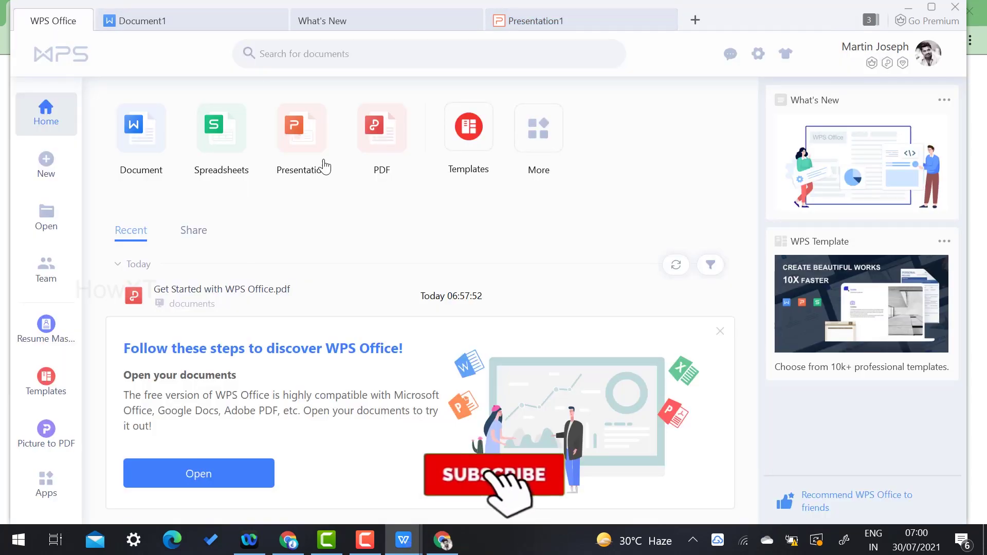
- Create Book1 from the Blank card in the Spreadsheets templates
click(208, 137)
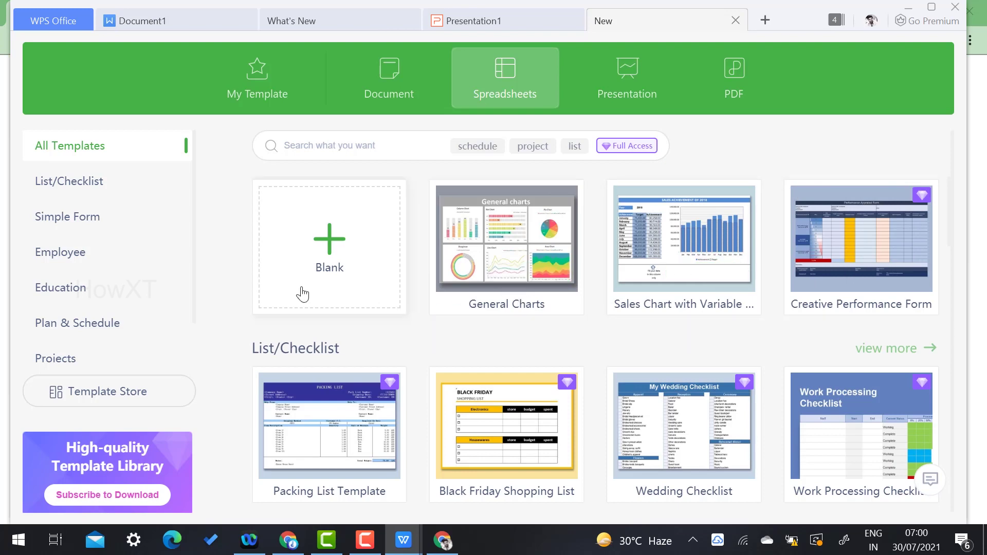
click(332, 245)
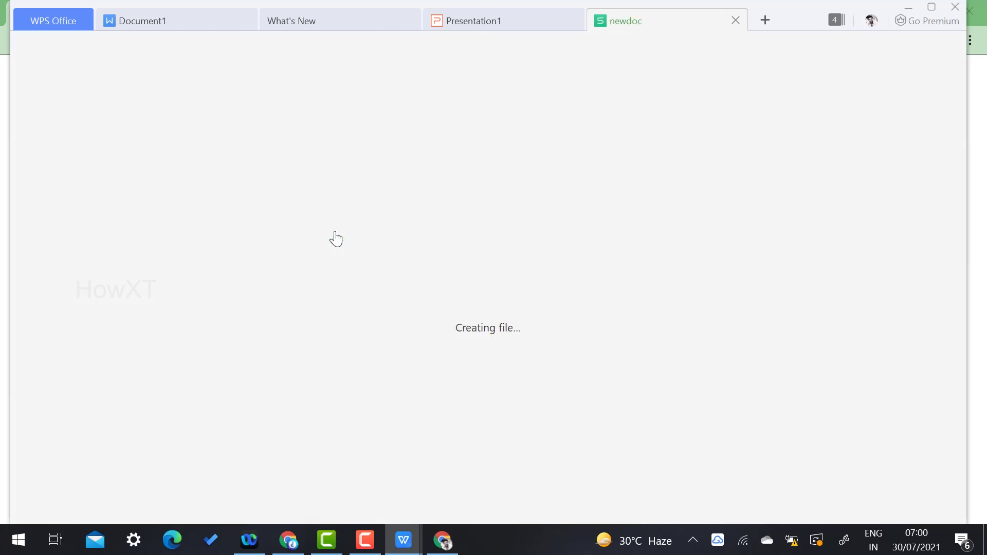